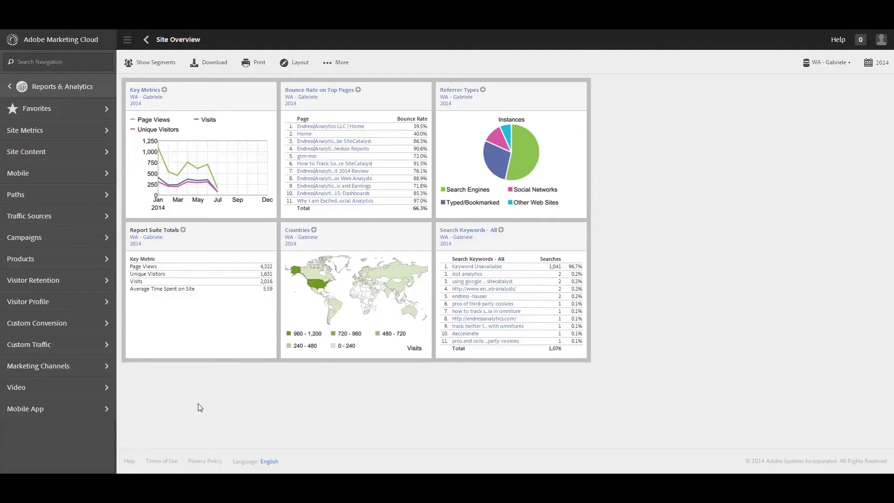
Open the Search Keywords - All report under Traffic Sources.
{"action": "left_click", "coordinate": [45, 217]}
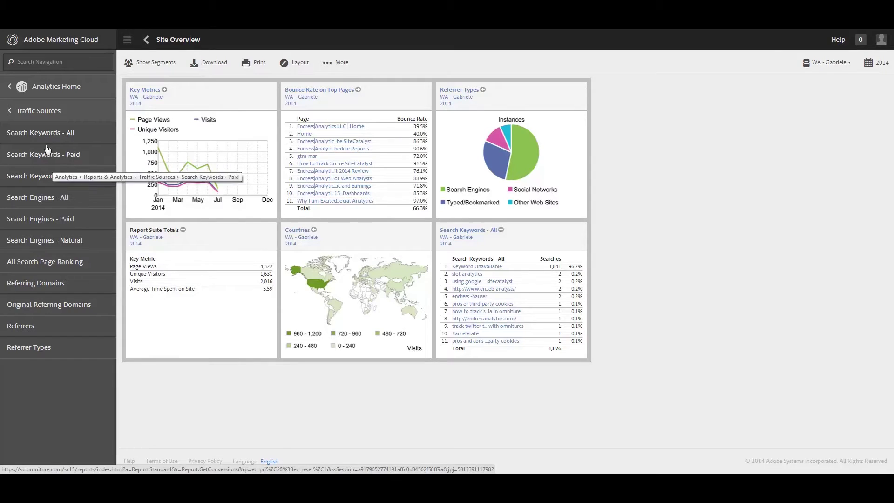
{"action": "left_click", "coordinate": [62, 134]}
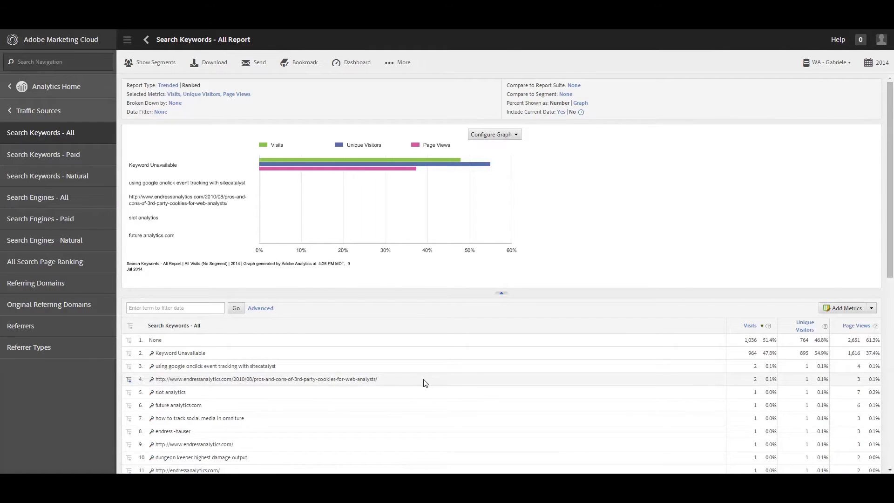
Scroll through the Search Keywords - All graph and table, where None leads with 1,036 visits.
{"action": "scroll", "coordinate": [425, 383], "scroll_direction": "down", "scroll_amount": 1}
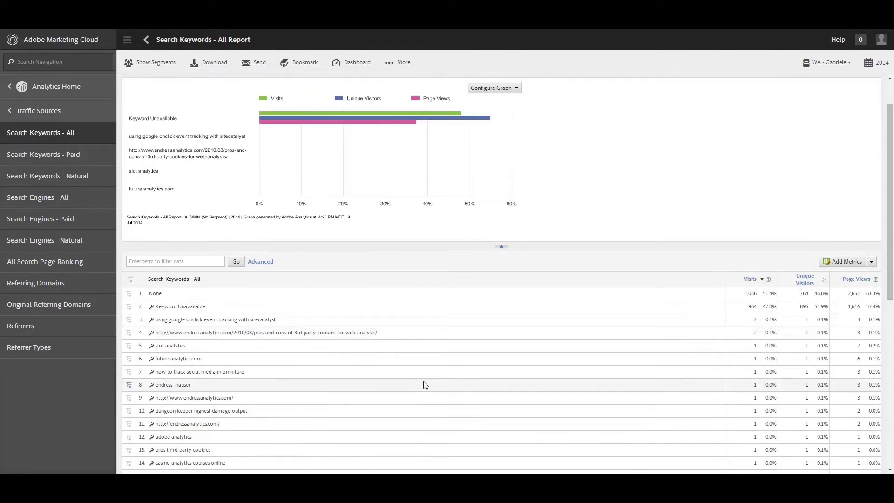
{"action": "scroll", "coordinate": [425, 385], "scroll_direction": "down", "scroll_amount": 4}
{"action": "scroll", "coordinate": [425, 384], "scroll_direction": "up", "scroll_amount": 3}
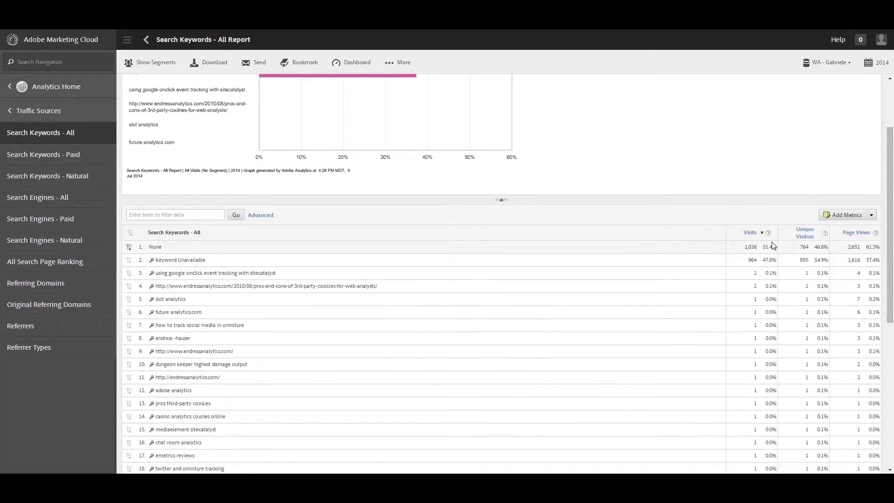
{"action": "scroll", "coordinate": [664, 266], "scroll_direction": "up", "scroll_amount": 2}
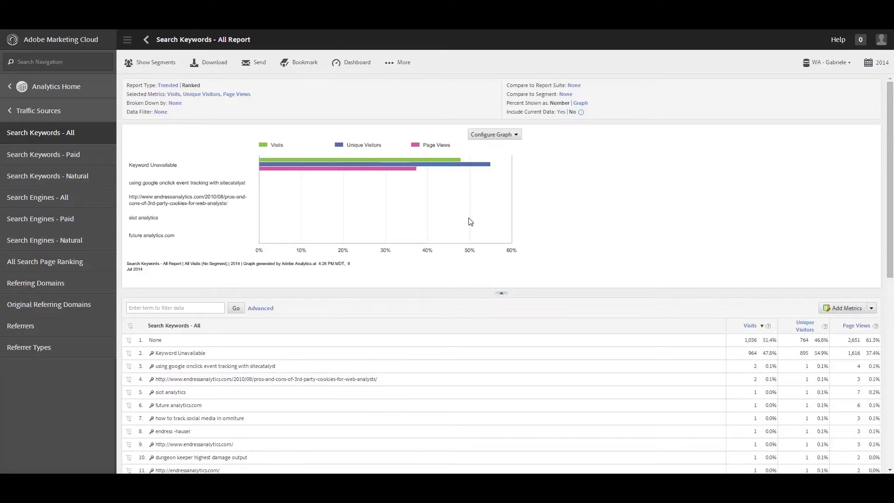
{"action": "scroll", "coordinate": [471, 221], "scroll_direction": "down", "scroll_amount": 1}
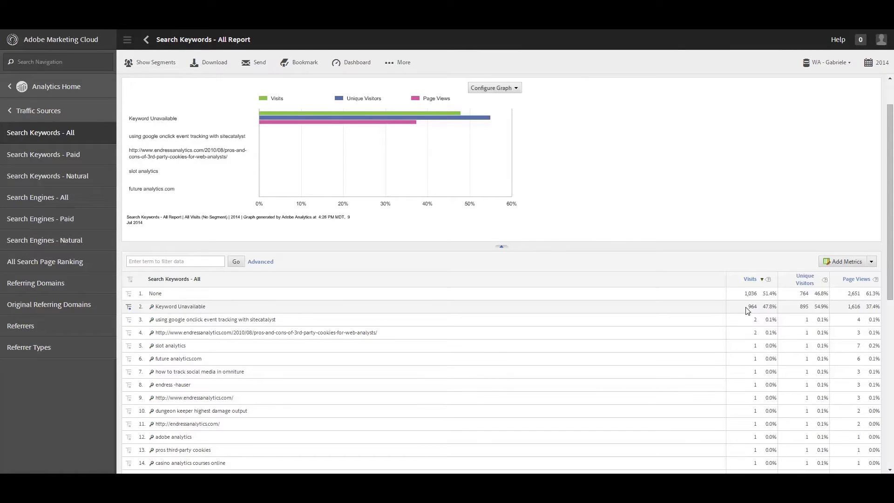
{"action": "mouse_move", "coordinate": [324, 126]}
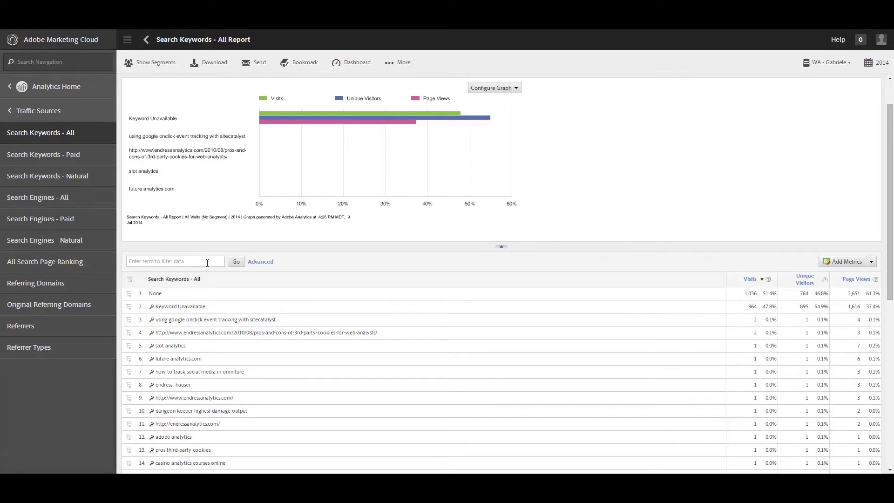
Run an advanced filter excluding keywords containing 'Keyword Unavailable', requiring all criteria to match.
{"action": "left_click", "coordinate": [269, 262]}
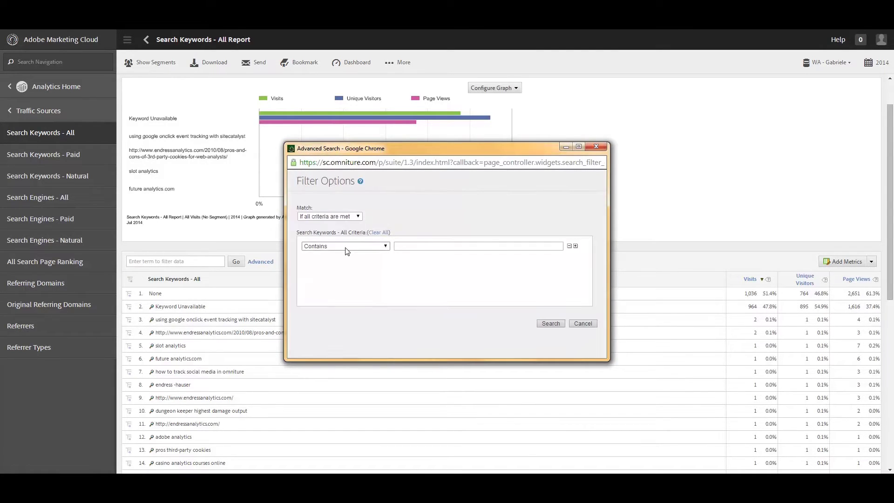
{"action": "left_click", "coordinate": [351, 246]}
{"action": "left_click", "coordinate": [347, 262]}
{"action": "left_click", "coordinate": [418, 246]}
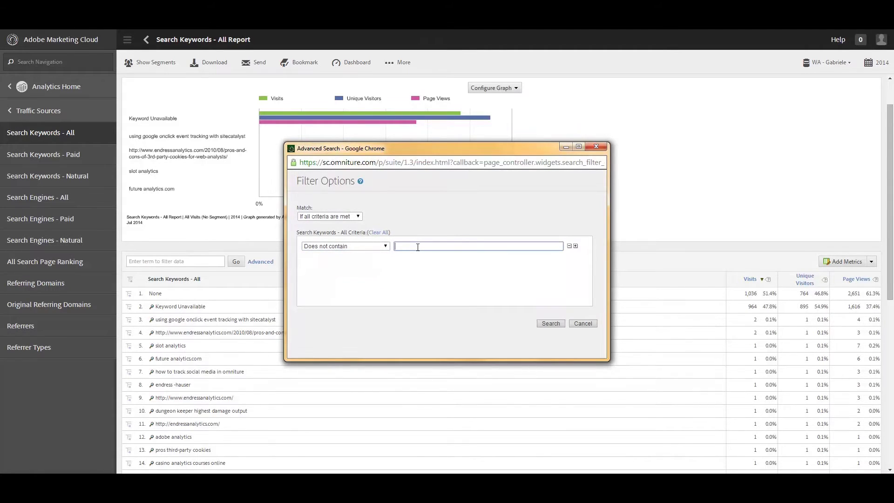
{"action": "type", "text": "Keyword Unavailable"}
{"action": "left_click", "coordinate": [342, 216]}
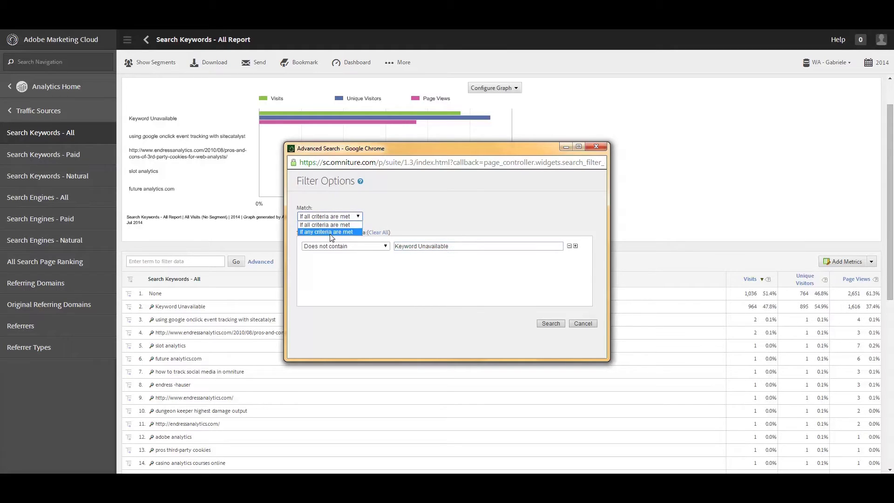
{"action": "left_click", "coordinate": [329, 225]}
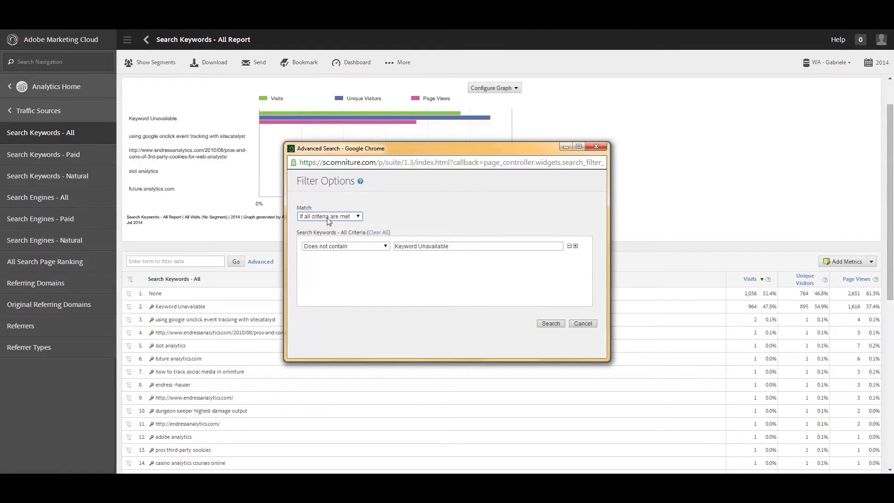
{"action": "left_click", "coordinate": [556, 323]}
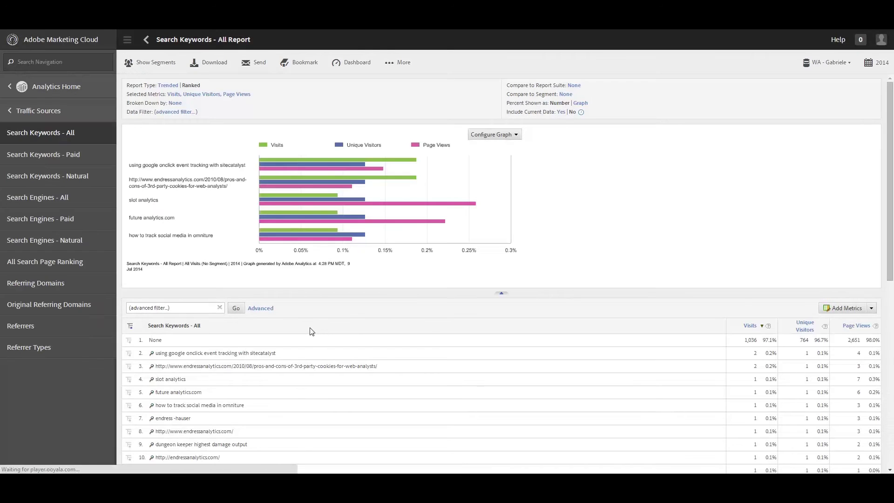
Review the filtered keyword chart and table, now led by None at 97.1% of visits.
{"action": "scroll", "coordinate": [405, 303], "scroll_direction": "down", "scroll_amount": 1}
{"action": "mouse_move", "coordinate": [334, 175]}
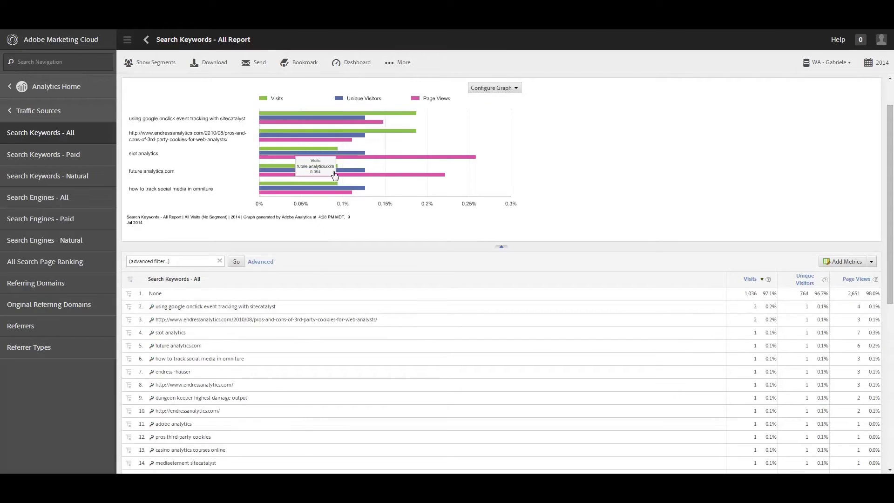
{"action": "scroll", "coordinate": [451, 227], "scroll_direction": "up", "scroll_amount": 1}
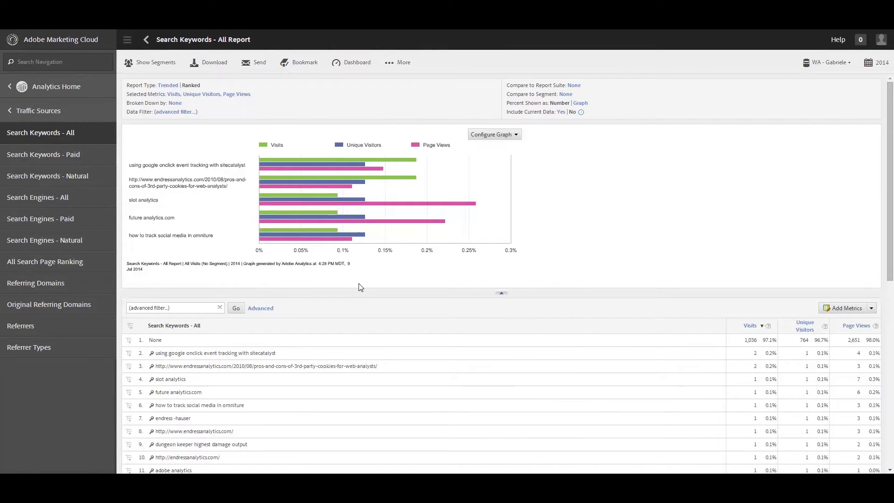
{"action": "scroll", "coordinate": [361, 288], "scroll_direction": "down", "scroll_amount": 1}
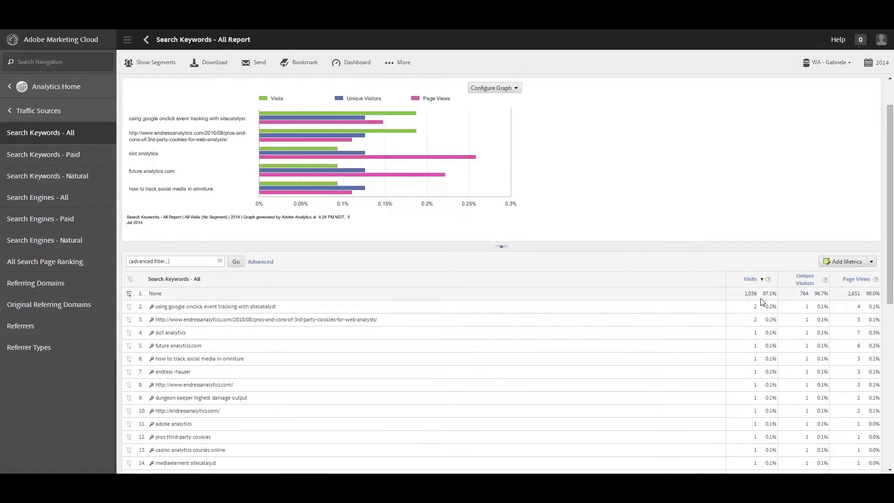
{"action": "scroll", "coordinate": [269, 213], "scroll_direction": "up", "scroll_amount": 1}
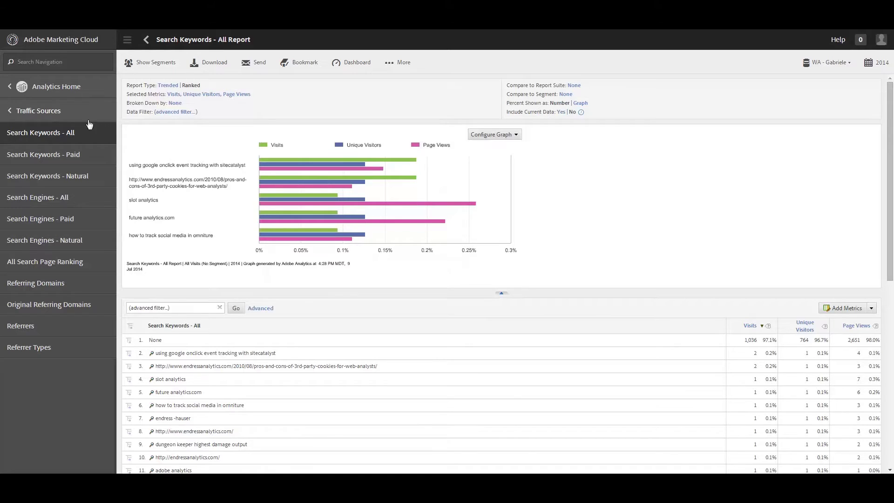
{"action": "scroll", "coordinate": [409, 322], "scroll_direction": "down", "scroll_amount": 3}
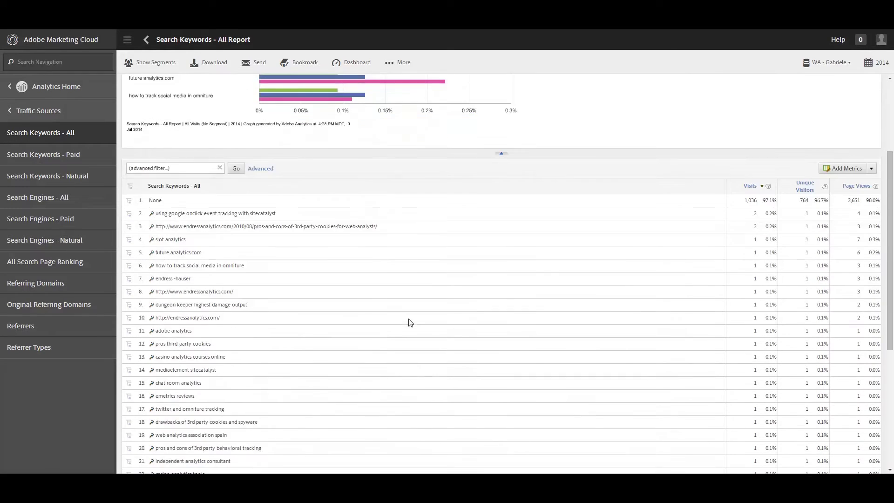
{"action": "scroll", "coordinate": [410, 322], "scroll_direction": "up", "scroll_amount": 3}
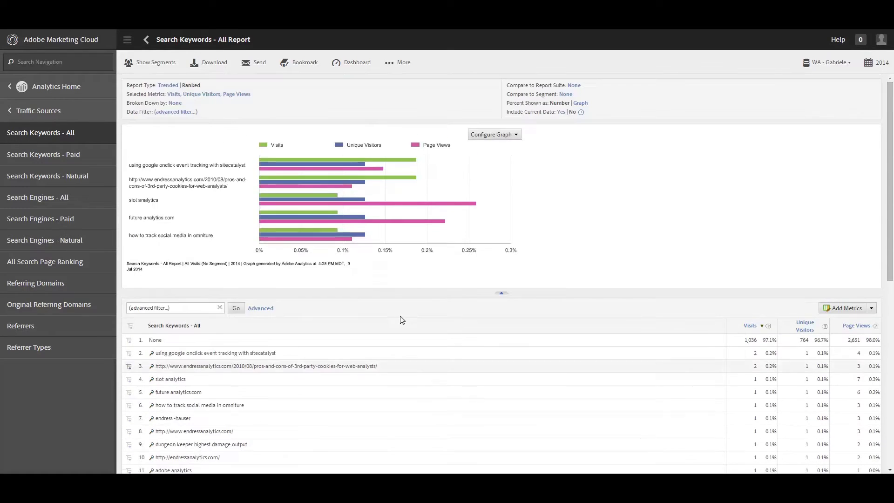
Open the empty Search Keywords - Paid report and follow its Paid Search Detection link.
{"action": "left_click", "coordinate": [68, 158]}
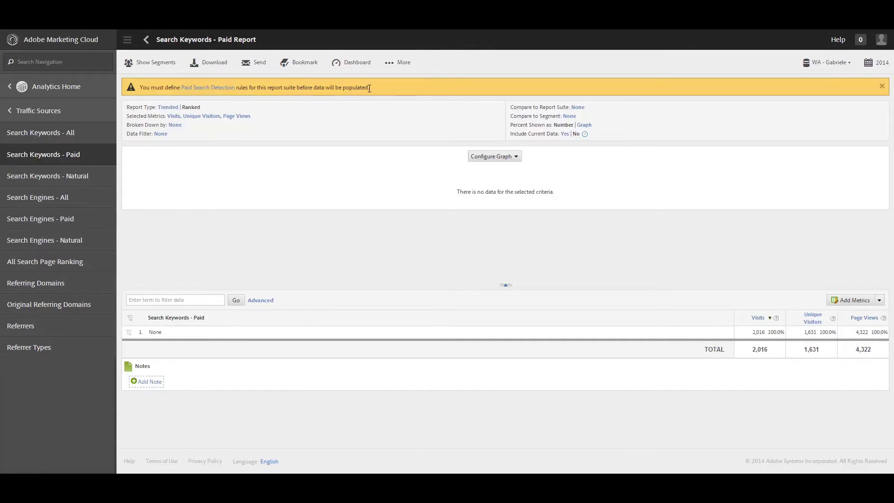
{"action": "left_click", "coordinate": [211, 87]}
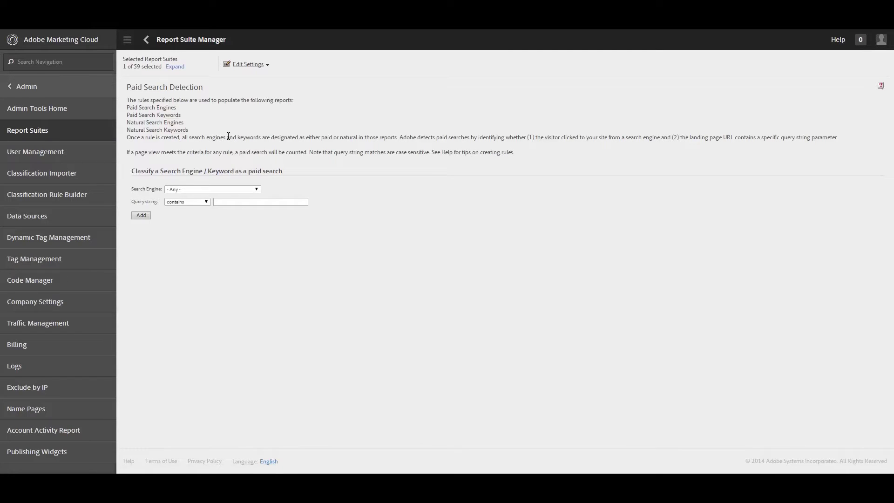
Draft a paid-search detection rule for Google with the query string condition kept at contains.
{"action": "left_click", "coordinate": [247, 190]}
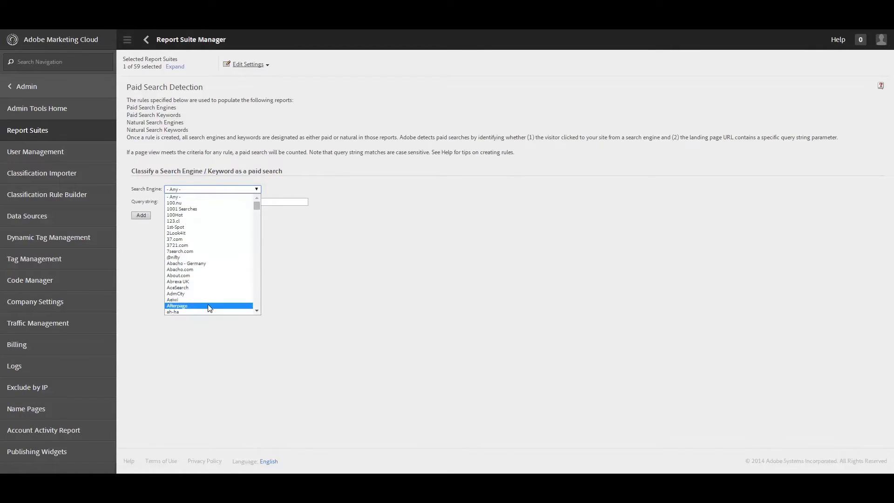
{"action": "scroll", "coordinate": [196, 312], "scroll_direction": "down", "scroll_amount": 20}
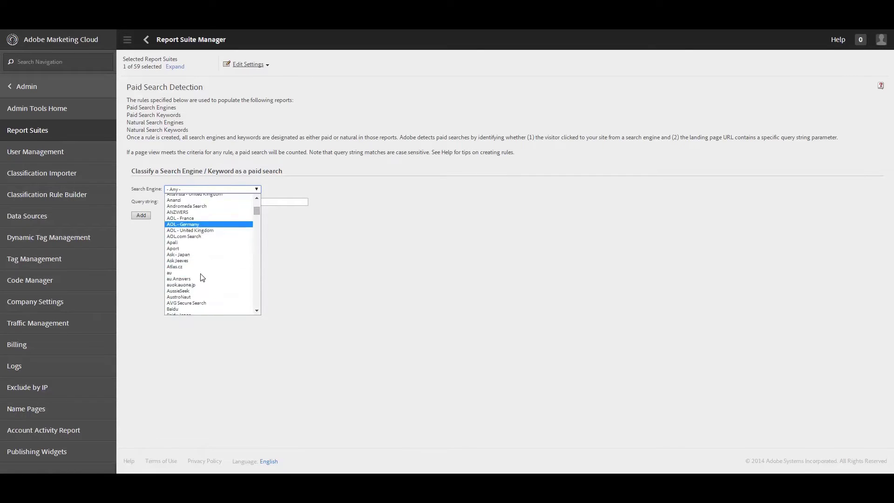
{"action": "scroll", "coordinate": [202, 279], "scroll_direction": "down", "scroll_amount": 15}
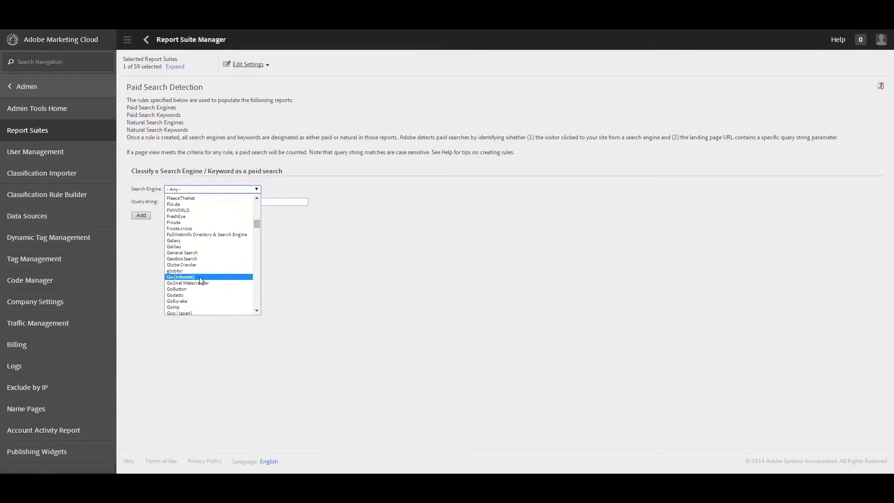
{"action": "left_click", "coordinate": [195, 278]}
{"action": "left_click", "coordinate": [187, 202]}
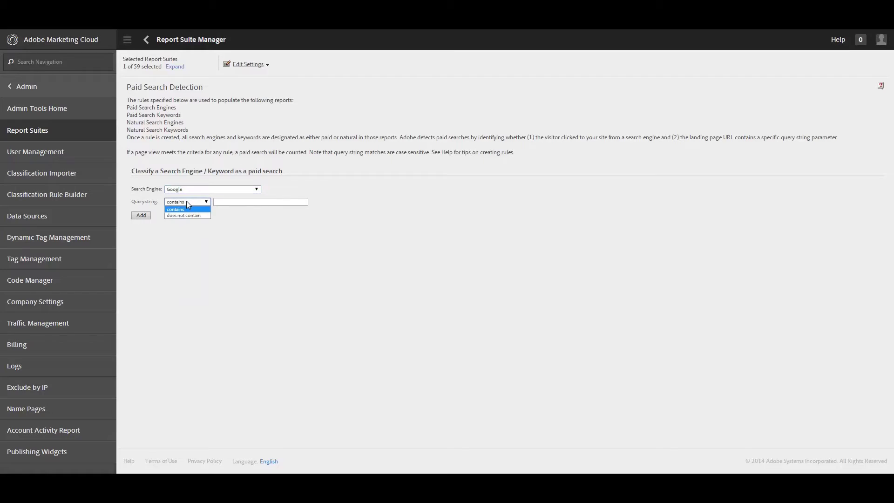
{"action": "left_click", "coordinate": [187, 202]}
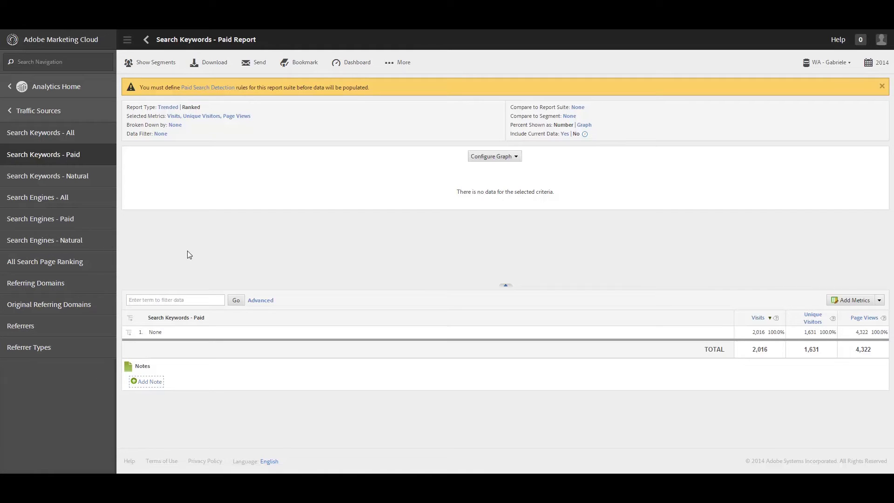
Browse the Search Keywords - Natural table, then switch to the Search Engines - All report.
{"action": "left_click", "coordinate": [77, 177]}
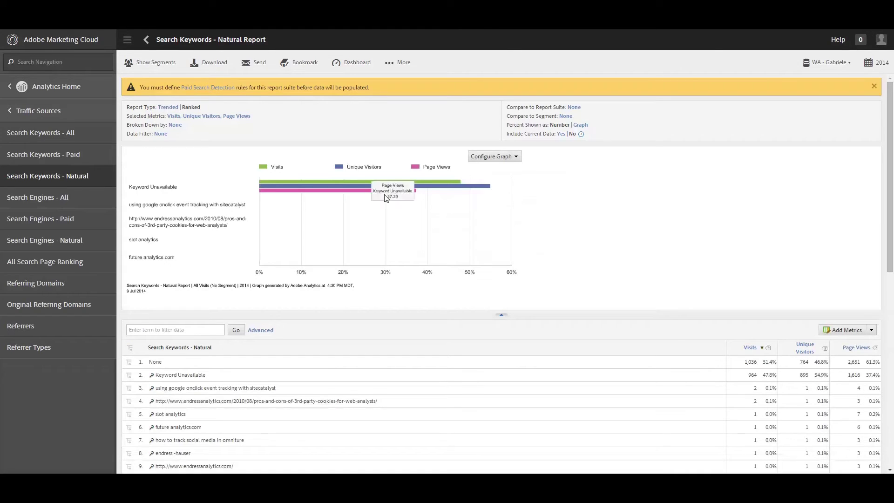
{"action": "scroll", "coordinate": [403, 326], "scroll_direction": "down", "scroll_amount": 2}
{"action": "scroll", "coordinate": [399, 328], "scroll_direction": "up", "scroll_amount": 2}
{"action": "scroll", "coordinate": [227, 326], "scroll_direction": "down", "scroll_amount": 2}
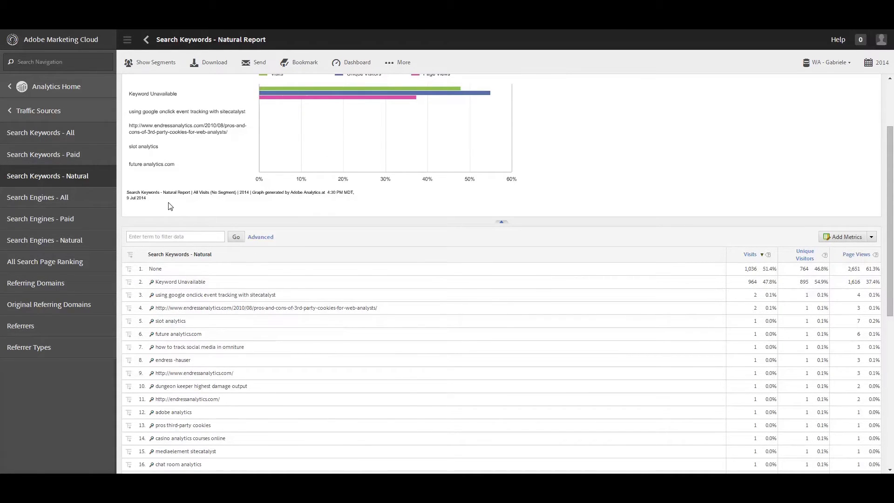
{"action": "left_click", "coordinate": [51, 205]}
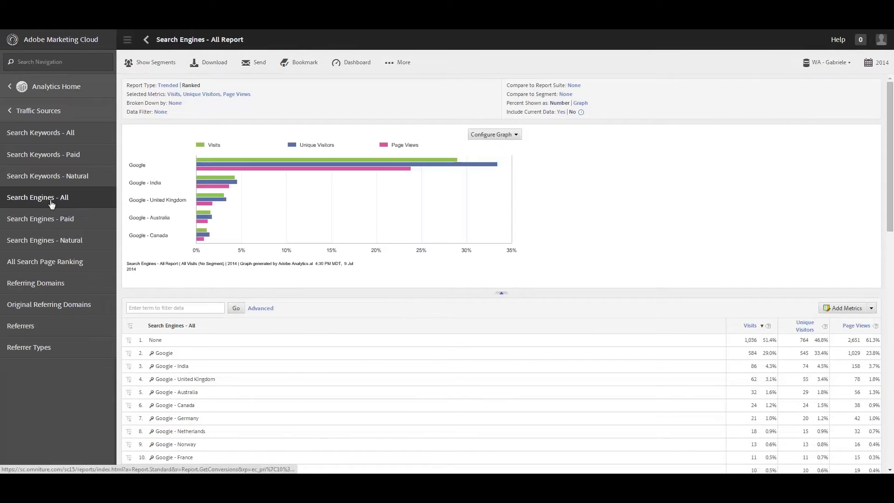
Scroll the Search Engines - All table down to Microsoft Bing at 9 visits among regional Googles.
{"action": "scroll", "coordinate": [149, 234], "scroll_direction": "down", "scroll_amount": 1}
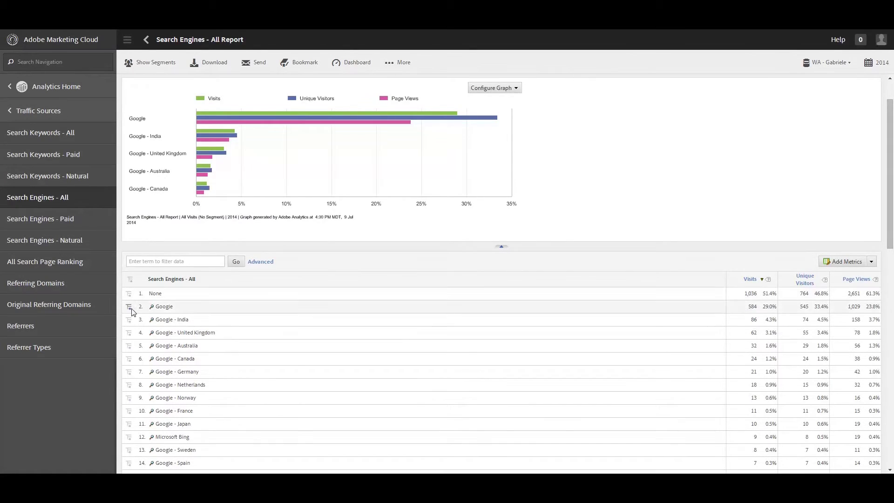
{"action": "scroll", "coordinate": [118, 346], "scroll_direction": "down", "scroll_amount": 2}
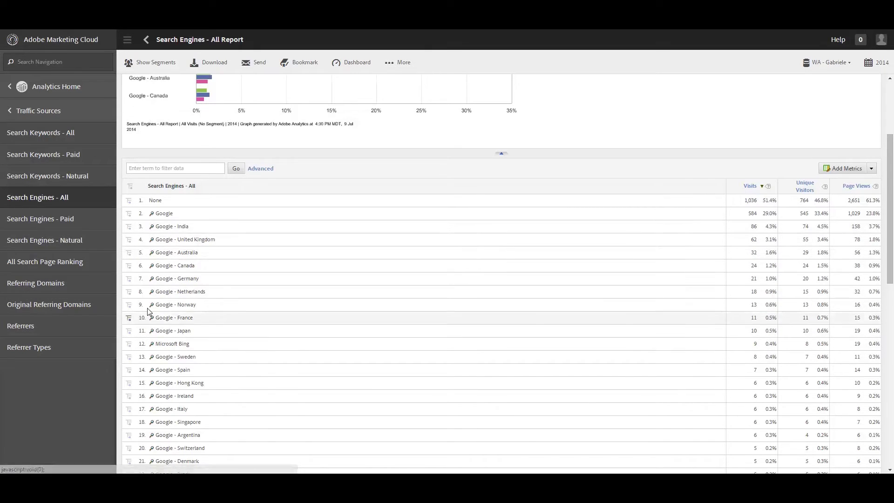
{"action": "left_click", "coordinate": [152, 214]}
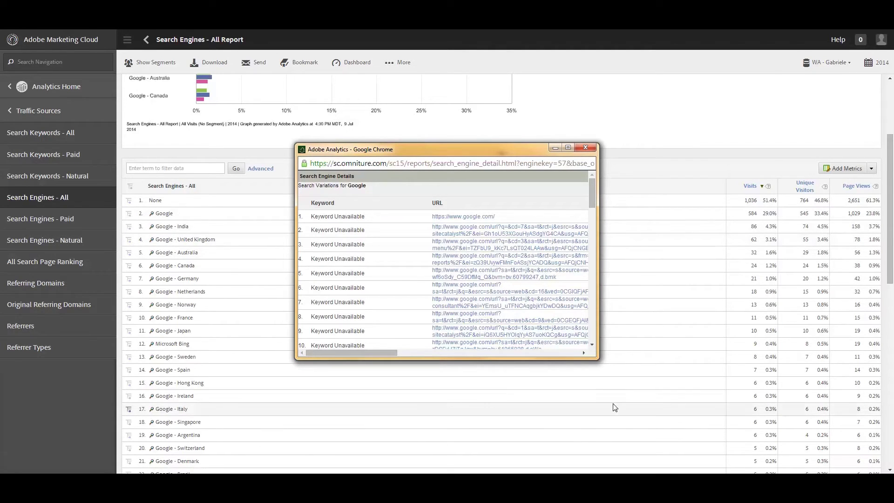
{"action": "left_click_drag", "start_coordinate": [597, 359], "coordinate": [824, 402]}
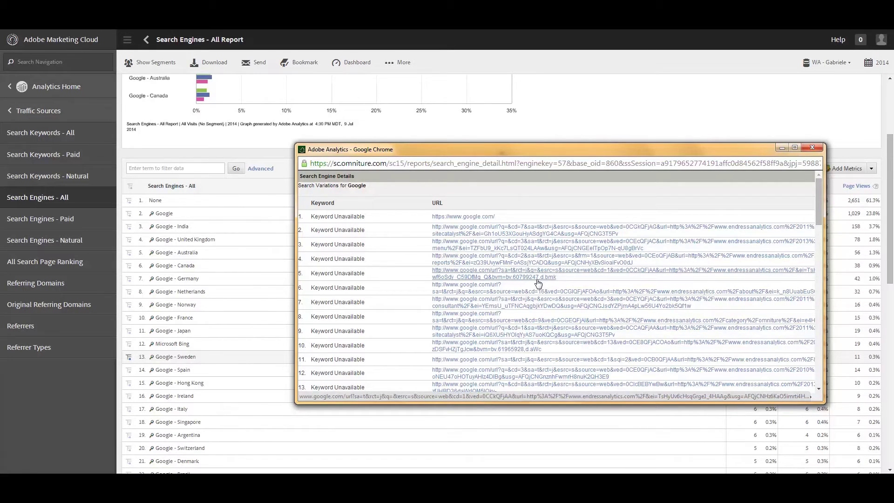
{"action": "left_click", "coordinate": [814, 147]}
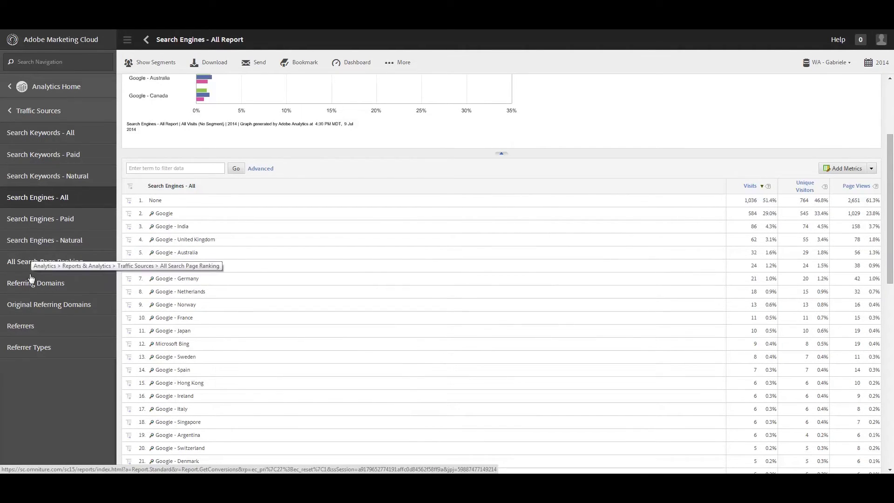
Inspect the page 1 and 2 row labels in All Search Page Ranking, then go to Referring Domains.
{"action": "left_click", "coordinate": [52, 264]}
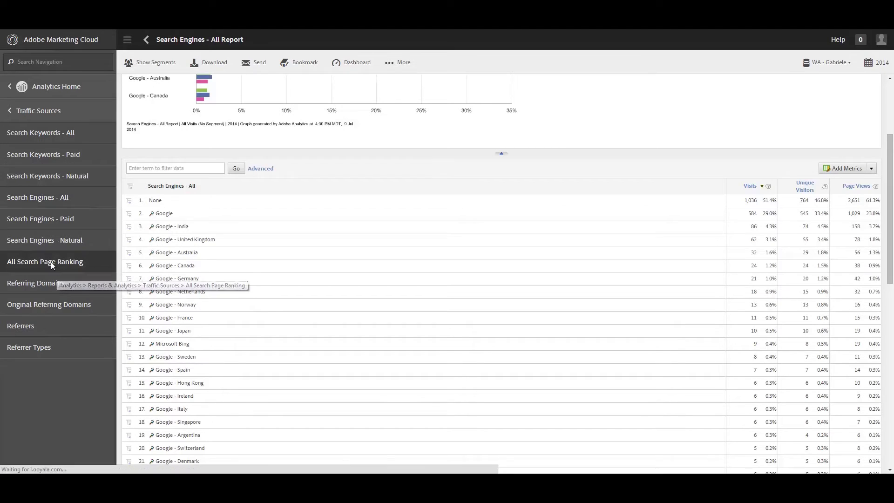
{"action": "left_click", "coordinate": [84, 350]}
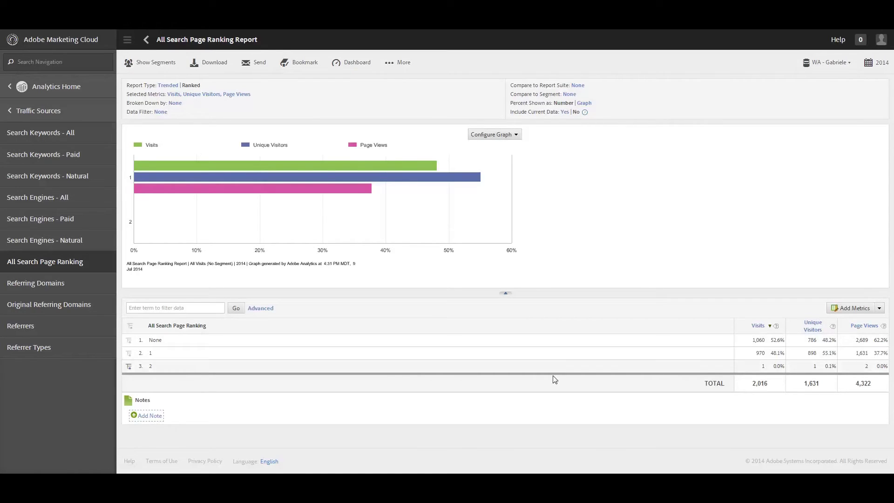
{"action": "double_click", "coordinate": [150, 353]}
{"action": "double_click", "coordinate": [150, 366]}
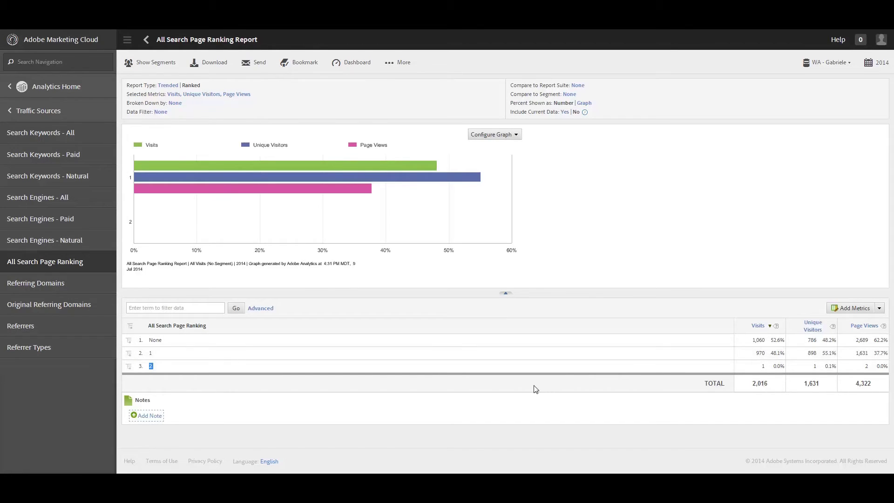
{"action": "left_click", "coordinate": [441, 397]}
{"action": "left_click", "coordinate": [38, 288]}
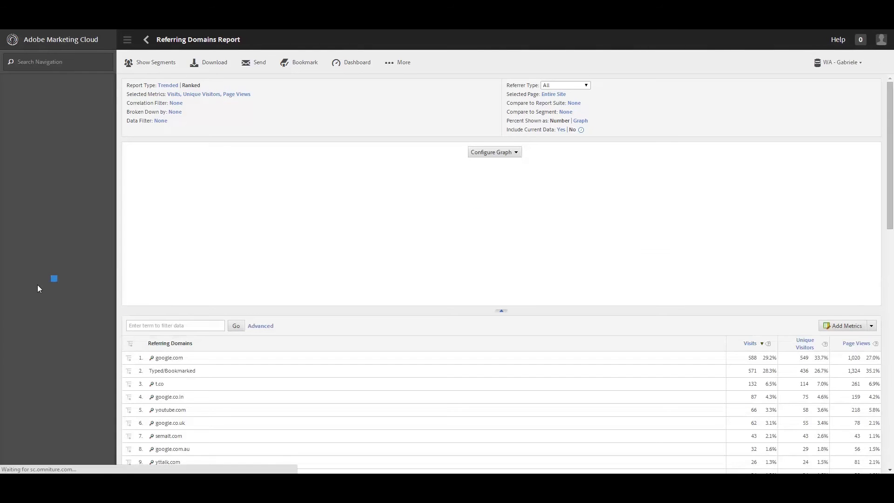
Scroll through the Referring Domains table and bring up its advanced filter options.
{"action": "scroll", "coordinate": [126, 280], "scroll_direction": "down", "scroll_amount": 3}
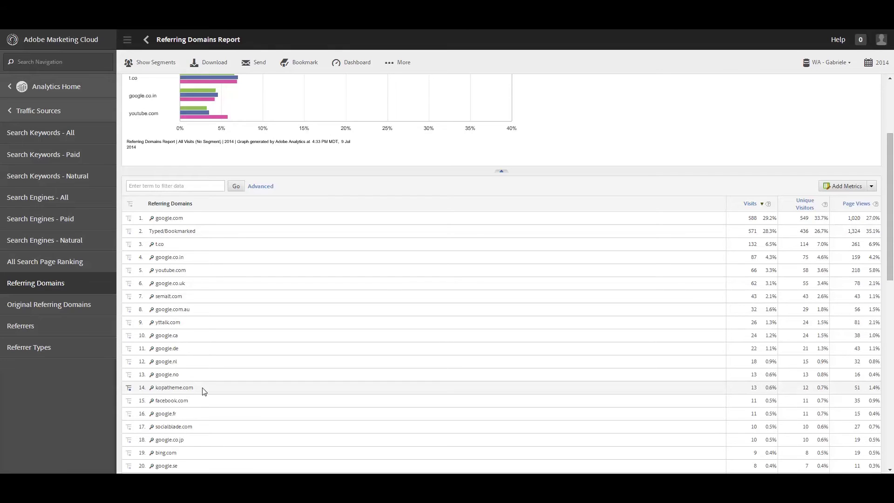
{"action": "scroll", "coordinate": [205, 391], "scroll_direction": "down", "scroll_amount": 3}
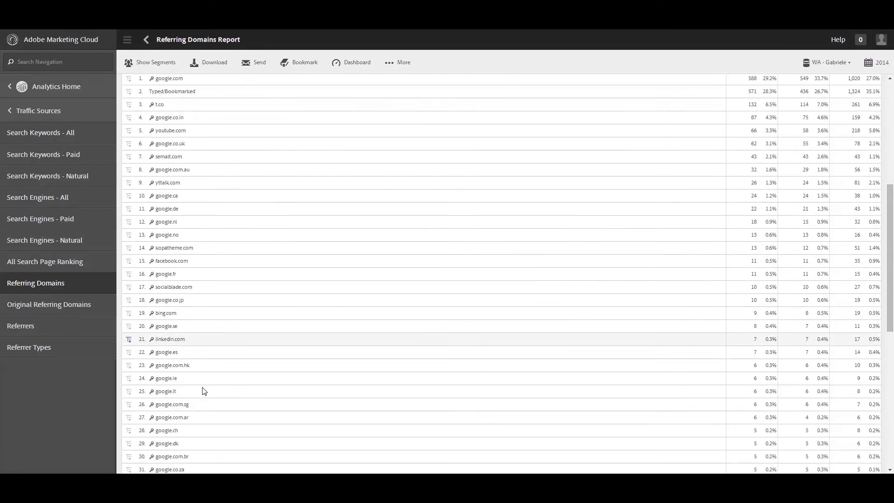
{"action": "scroll", "coordinate": [210, 434], "scroll_direction": "down", "scroll_amount": 1}
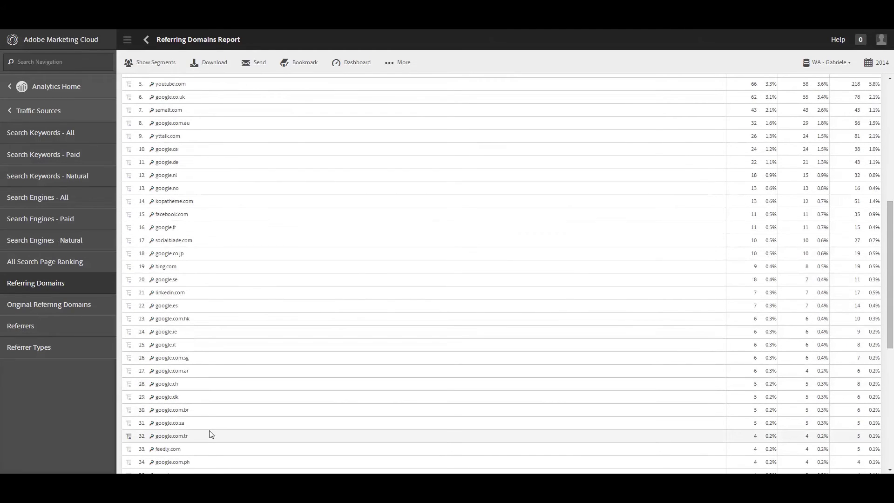
{"action": "scroll", "coordinate": [211, 434], "scroll_direction": "up", "scroll_amount": 6}
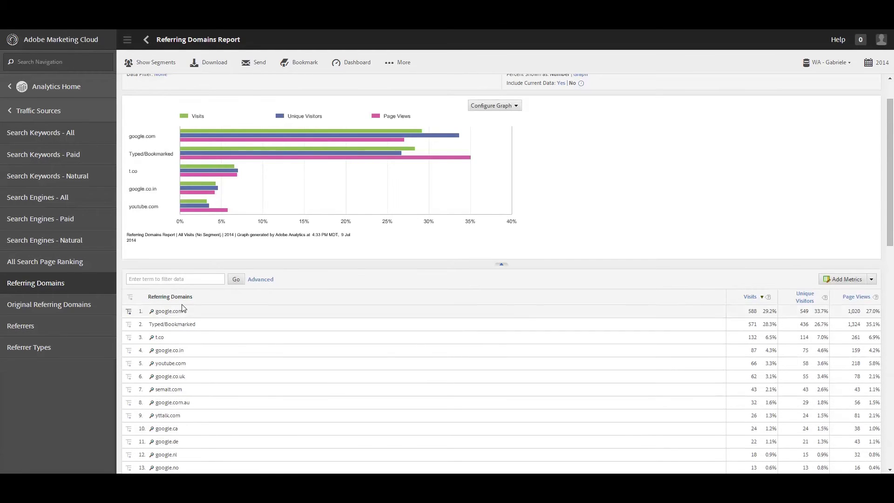
{"action": "scroll", "coordinate": [171, 410], "scroll_direction": "down", "scroll_amount": 1}
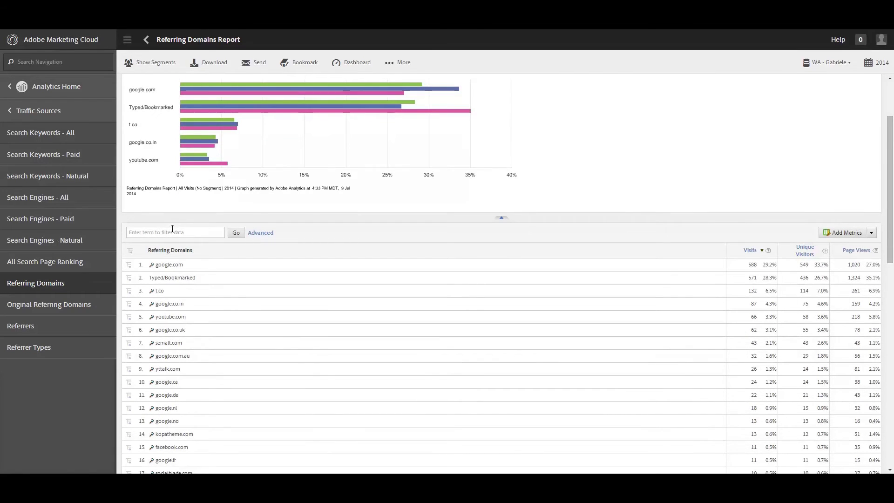
{"action": "left_click", "coordinate": [268, 235]}
{"action": "left_click", "coordinate": [345, 246]}
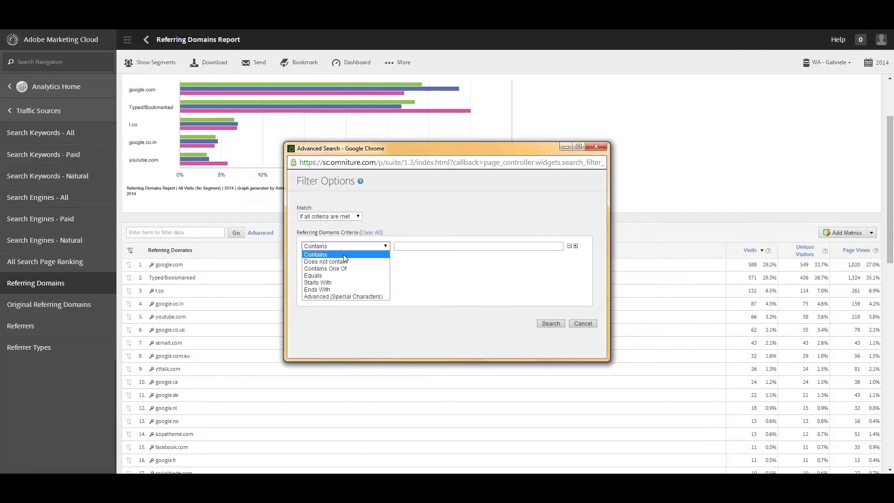
{"action": "left_click", "coordinate": [342, 261]}
{"action": "left_click", "coordinate": [428, 245]}
{"action": "type", "text": "go"}
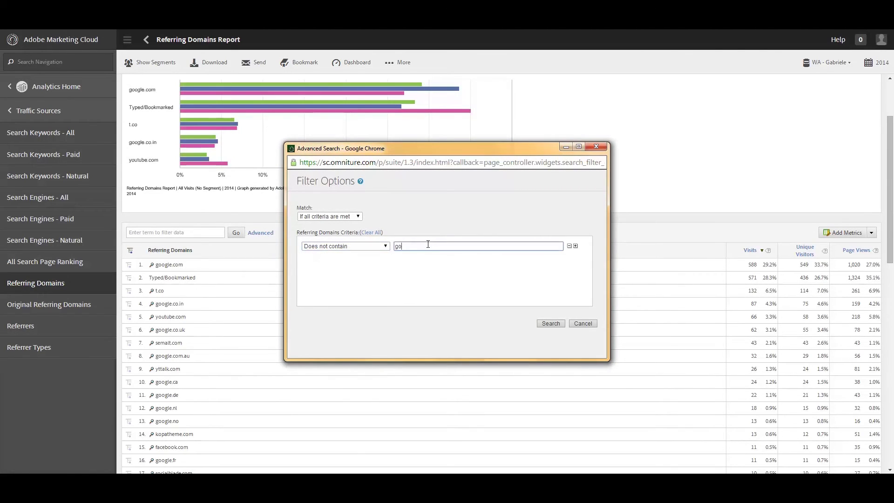
{"action": "type", "text": "ogle"}
{"action": "left_click", "coordinate": [552, 324]}
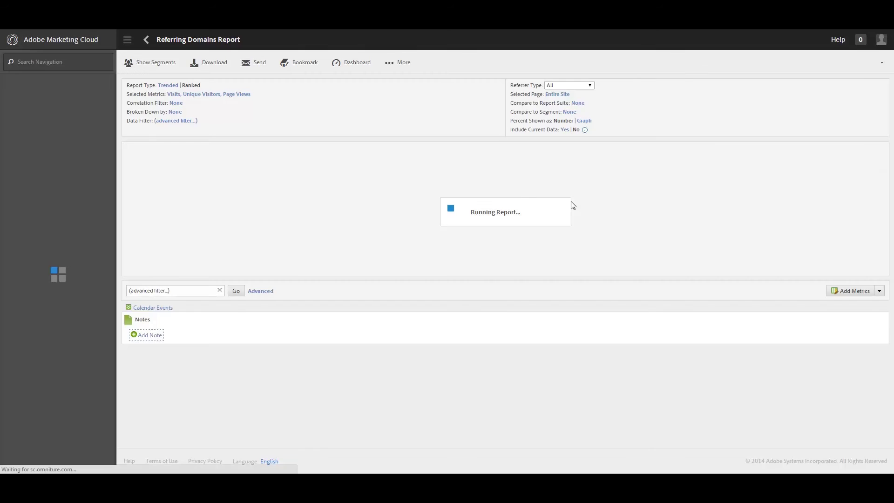
{"action": "scroll", "coordinate": [482, 339], "scroll_direction": "down", "scroll_amount": 4}
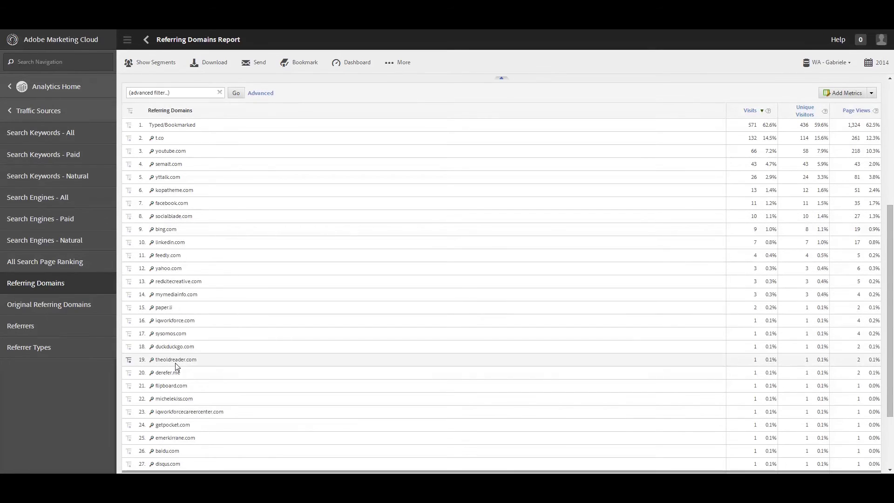
{"action": "scroll", "coordinate": [179, 361], "scroll_direction": "up", "scroll_amount": 3}
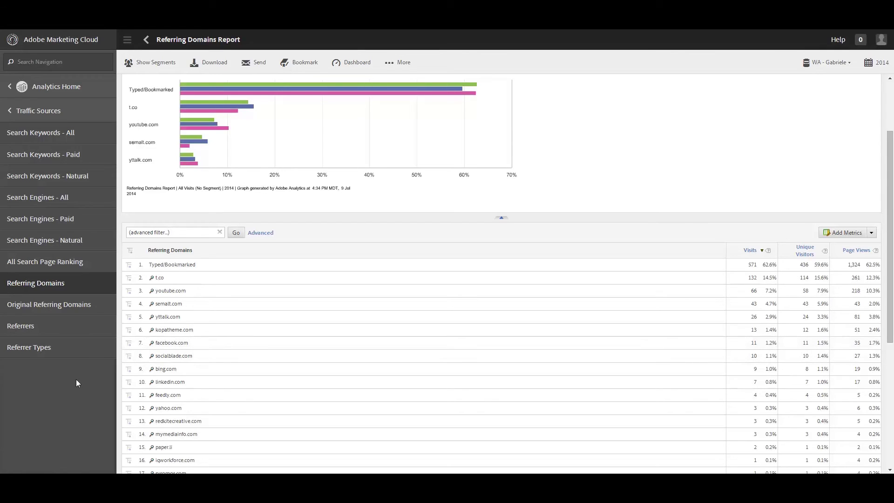
View the Original Referring Domains report's first-touch domains, then move on to the Referrers report.
{"action": "left_click", "coordinate": [52, 310]}
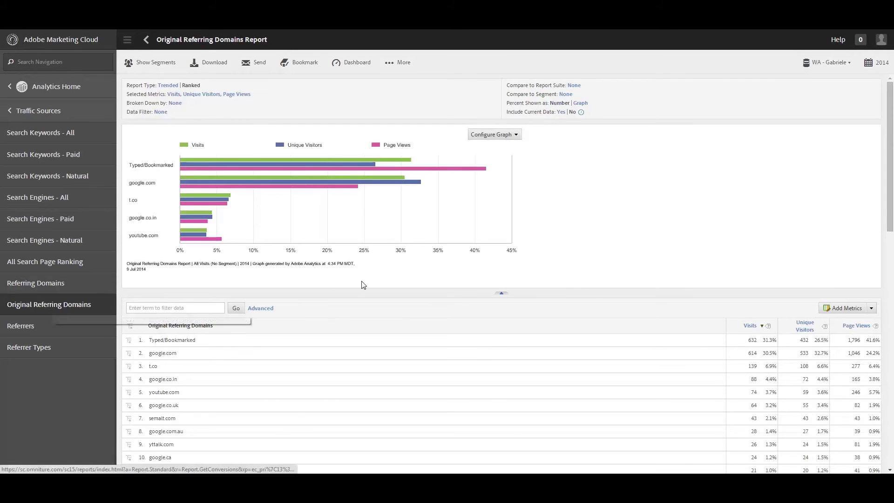
{"action": "scroll", "coordinate": [362, 282], "scroll_direction": "down", "scroll_amount": 2}
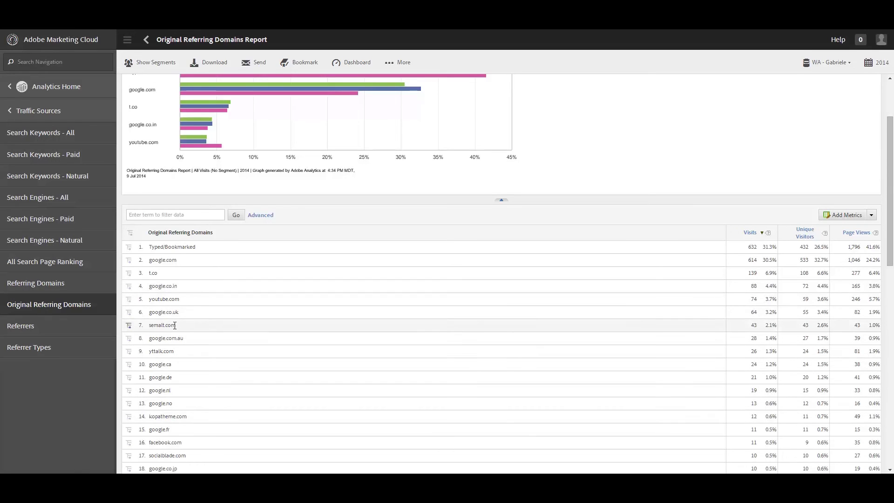
{"action": "left_click", "coordinate": [18, 327]}
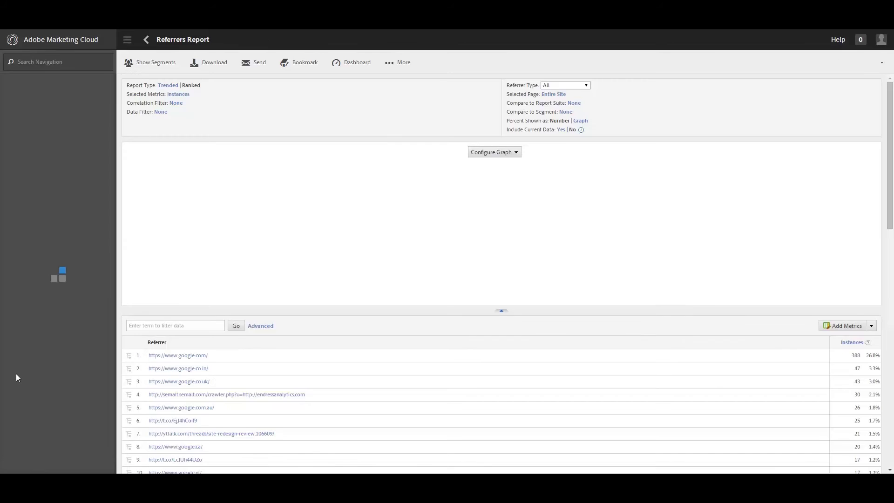
{"action": "scroll", "coordinate": [280, 293], "scroll_direction": "down", "scroll_amount": 2}
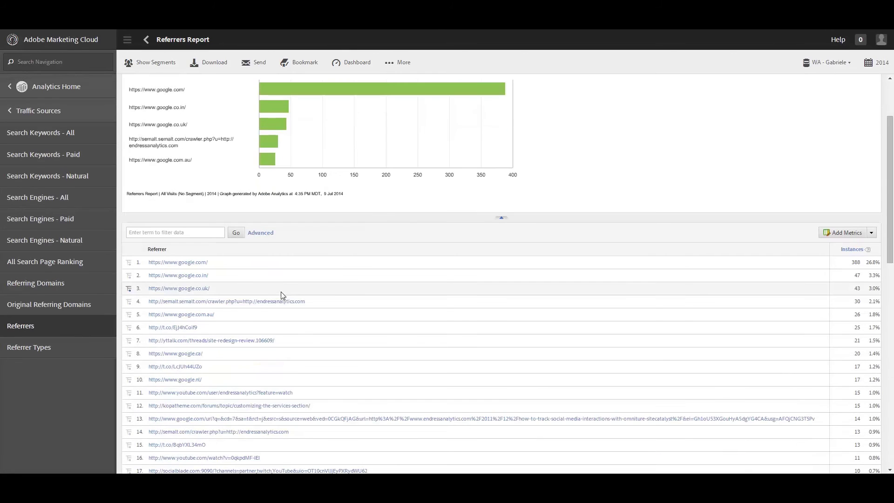
{"action": "scroll", "coordinate": [361, 296], "scroll_direction": "down", "scroll_amount": 3}
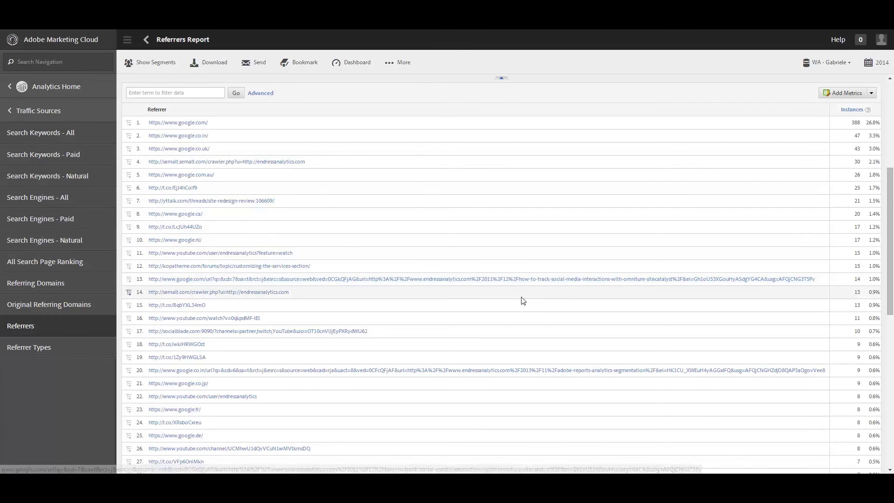
{"action": "scroll", "coordinate": [513, 303], "scroll_direction": "down", "scroll_amount": 2}
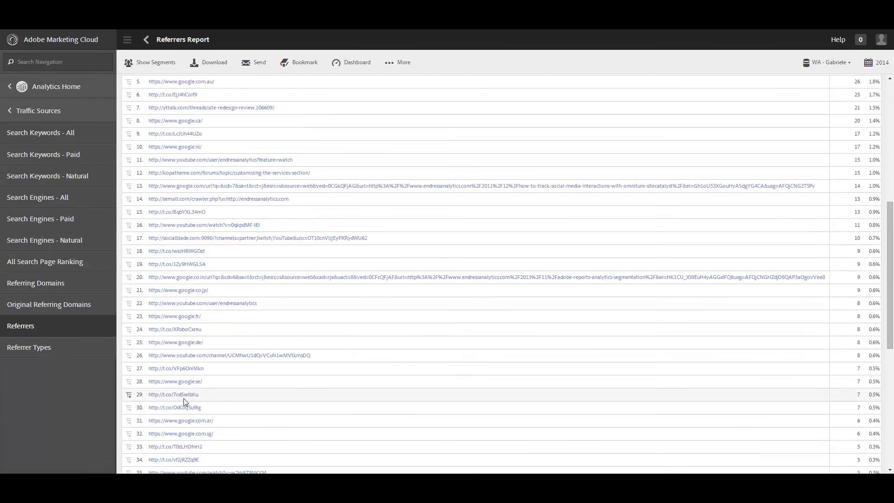
{"action": "scroll", "coordinate": [182, 343], "scroll_direction": "up", "scroll_amount": 2}
{"action": "scroll", "coordinate": [182, 343], "scroll_direction": "up", "scroll_amount": 2}
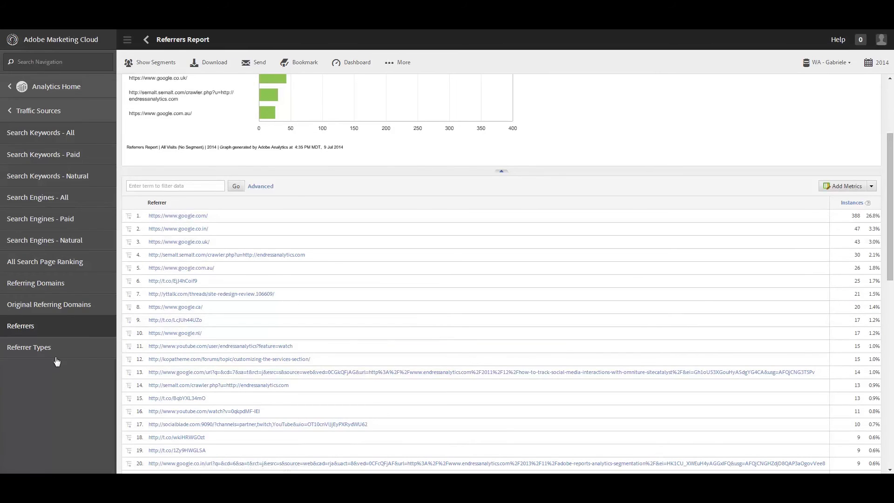
{"action": "left_click", "coordinate": [36, 350]}
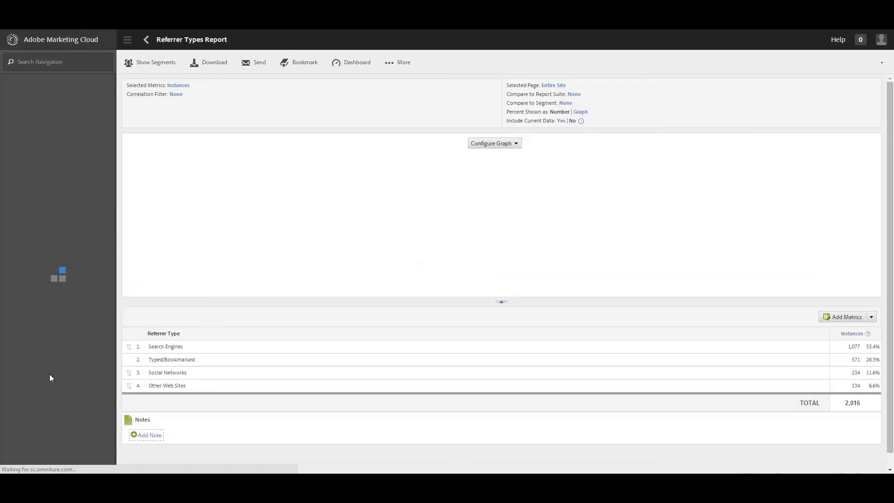
On the Referrer Types report, bring up the breakdown options for the Search Engines row.
{"action": "scroll", "coordinate": [118, 300], "scroll_direction": "down", "scroll_amount": 1}
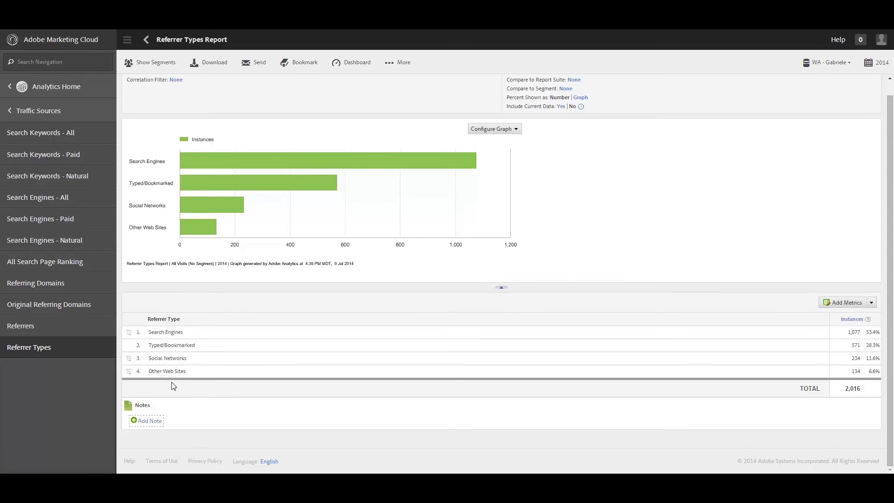
{"action": "left_click", "coordinate": [129, 333]}
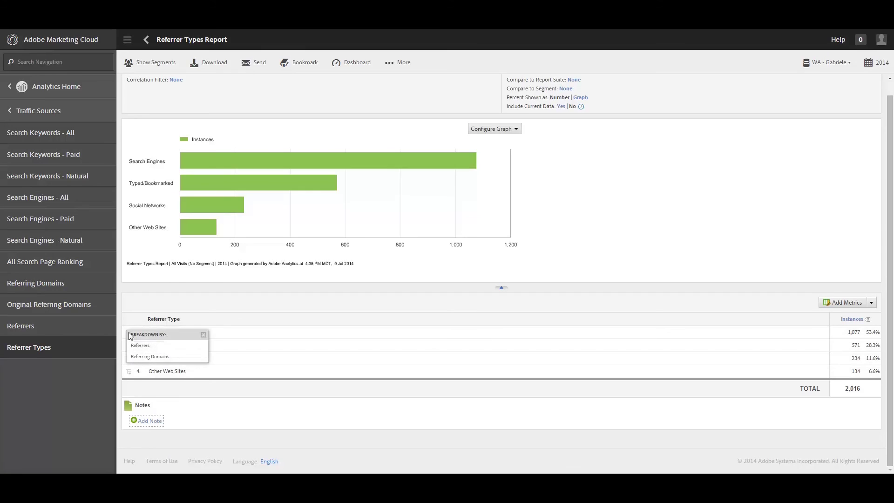
{"action": "left_click", "coordinate": [203, 335]}
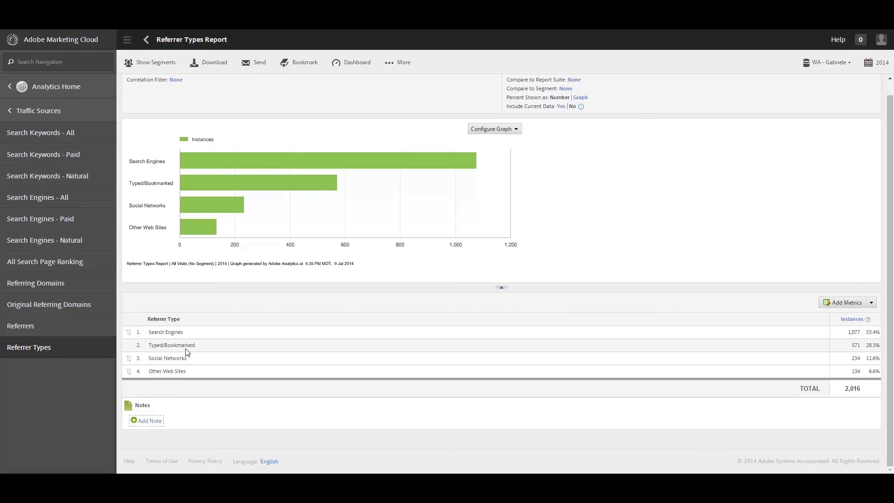
{"action": "left_click", "coordinate": [128, 358]}
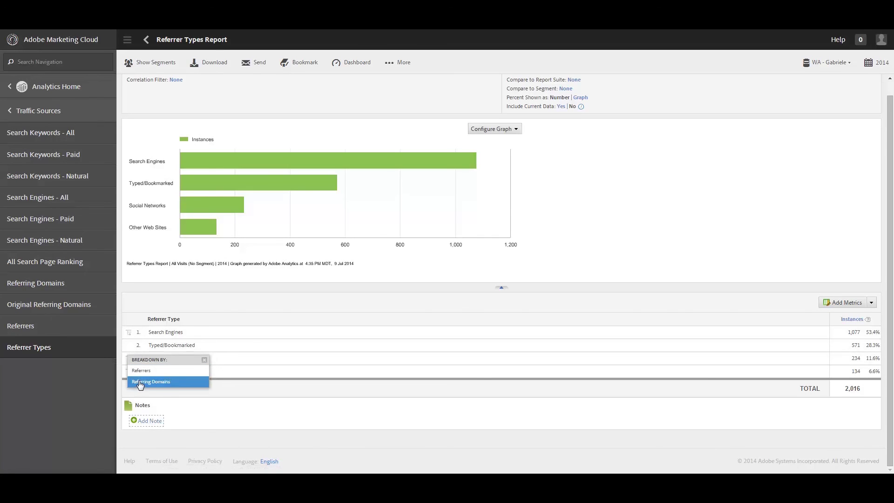
{"action": "left_click", "coordinate": [128, 331]}
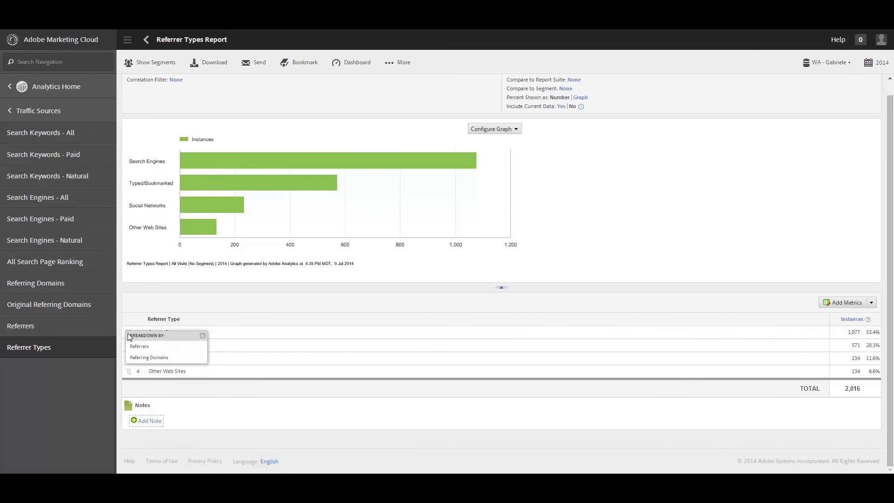
Break Search Engines down by Referring Domains and review the list led by google.com (633).
{"action": "left_click", "coordinate": [135, 359]}
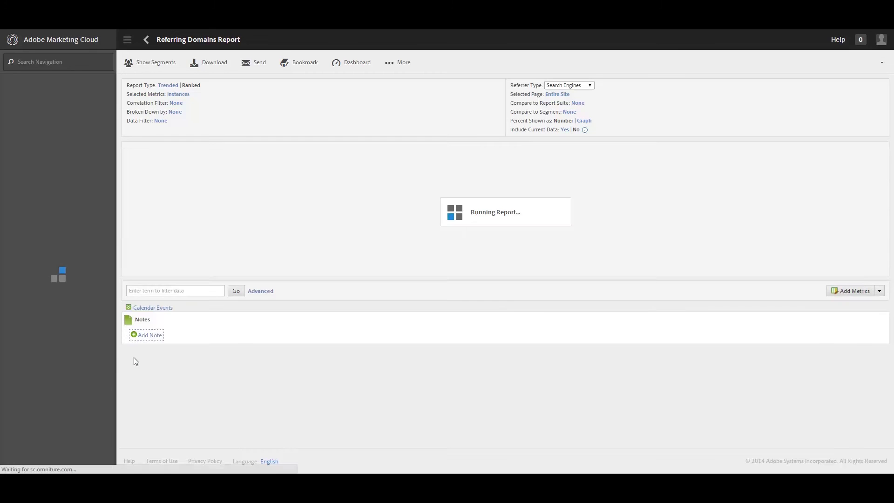
{"action": "scroll", "coordinate": [242, 363], "scroll_direction": "down", "scroll_amount": 2}
{"action": "scroll", "coordinate": [252, 361], "scroll_direction": "down", "scroll_amount": 2}
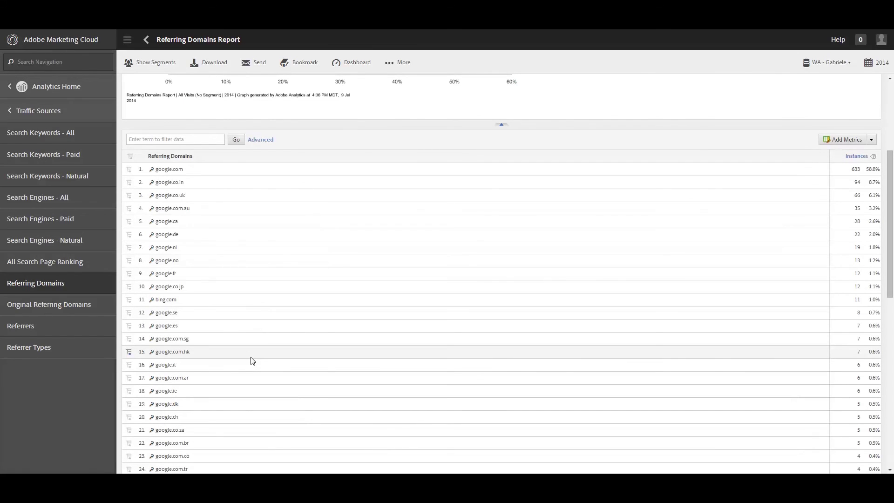
{"action": "scroll", "coordinate": [253, 362], "scroll_direction": "down", "scroll_amount": 4}
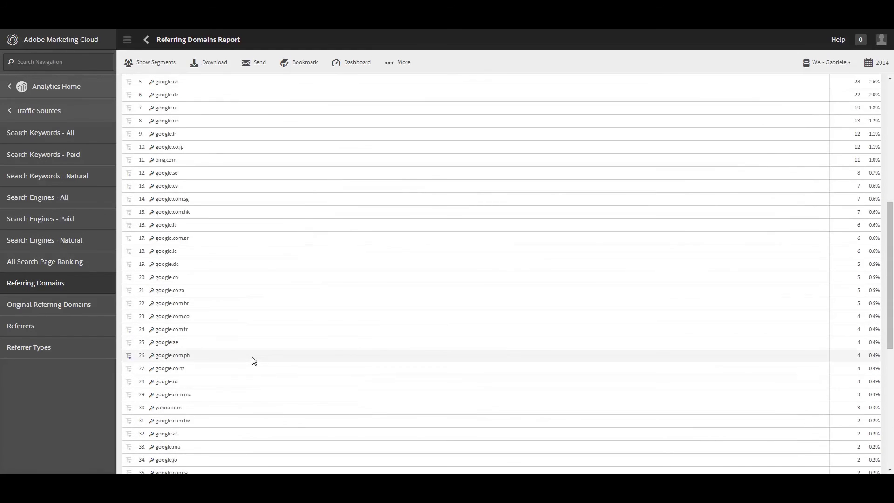
{"action": "scroll", "coordinate": [253, 362], "scroll_direction": "up", "scroll_amount": 4}
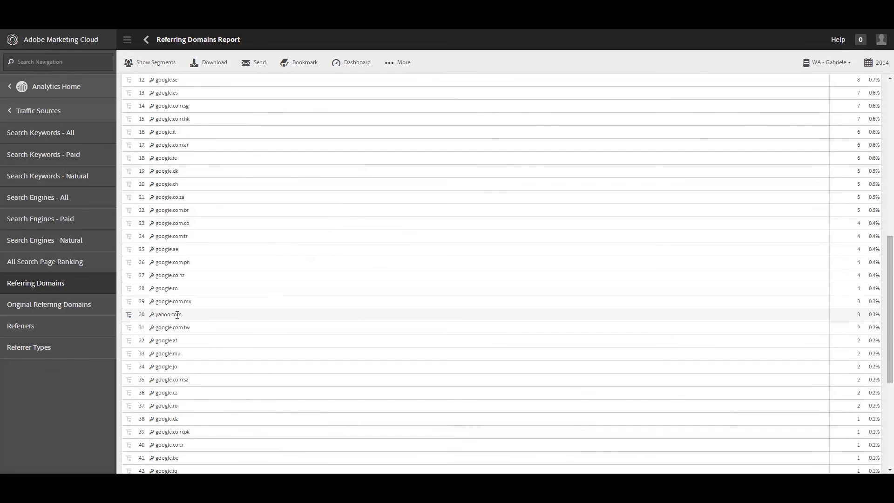
{"action": "scroll", "coordinate": [177, 315], "scroll_direction": "up", "scroll_amount": 4}
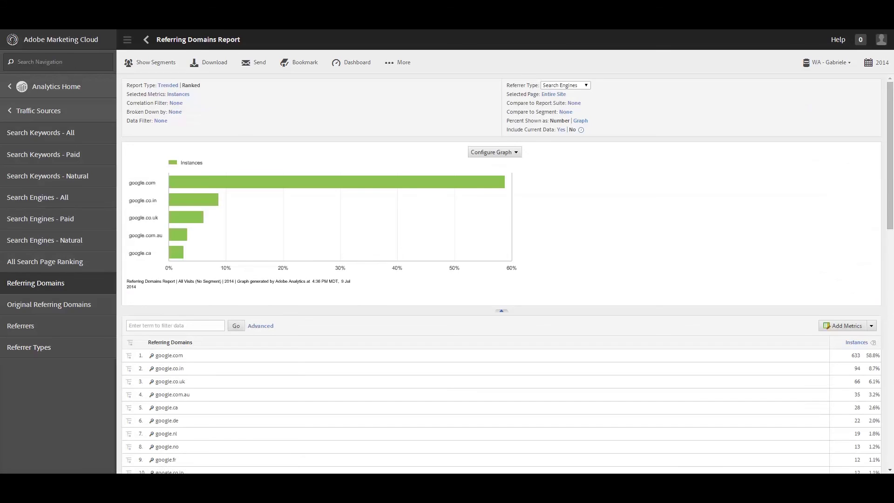
Go back to the Referrer Types report, with Search Engines at 1,077 of 2,016 instances.
{"action": "left_click", "coordinate": [61, 347]}
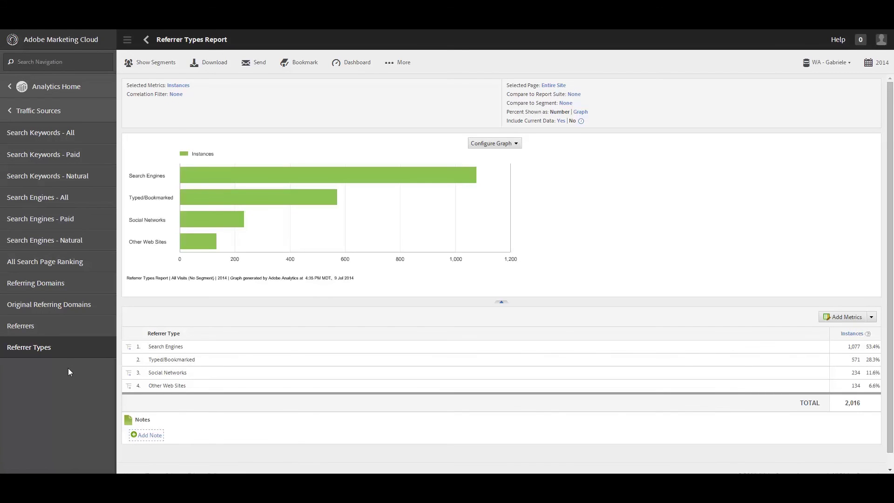